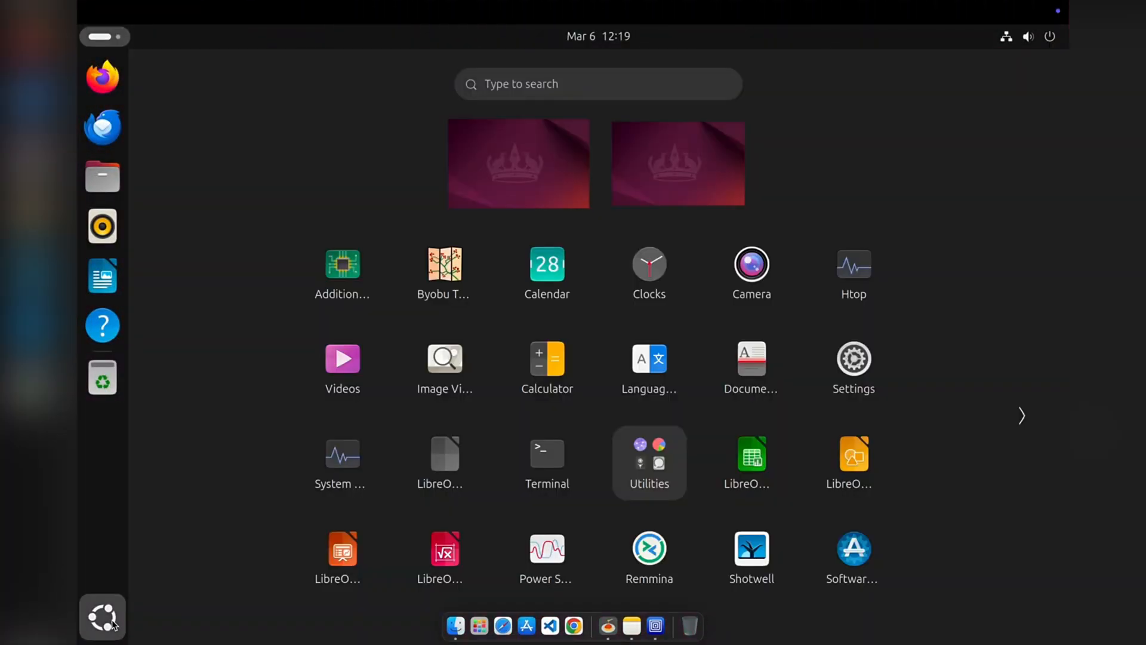
In the Ubuntu VM, launch Terminal and System Monitor and view its Resources graphs.
left_click(547, 452)
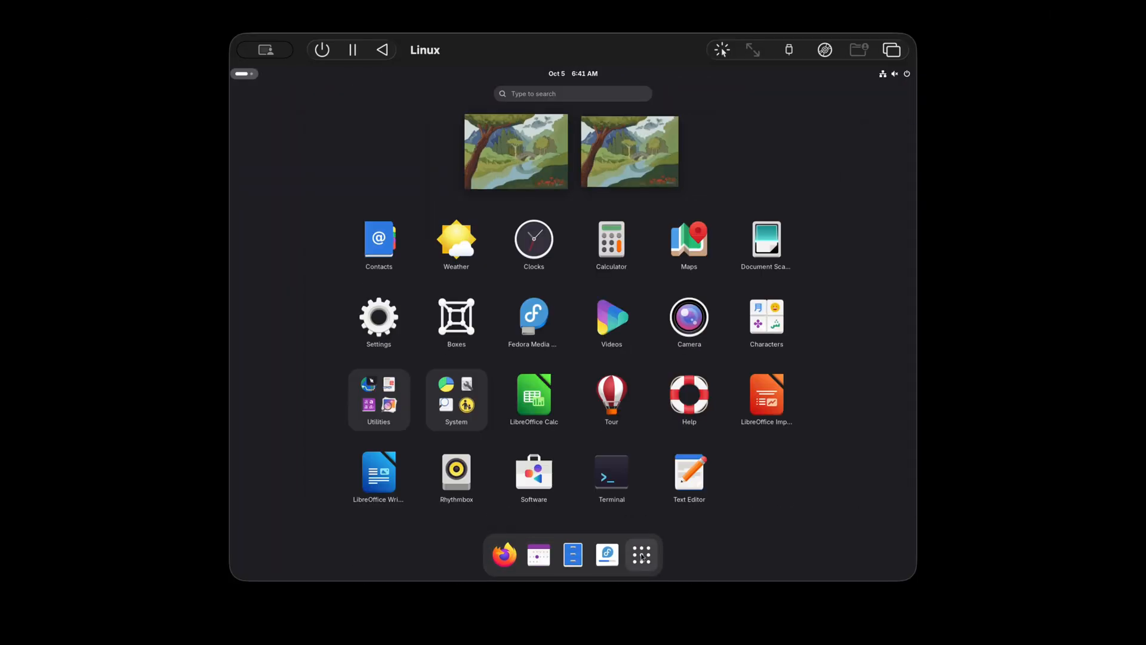
left_click(641, 555)
left_click(641, 555)
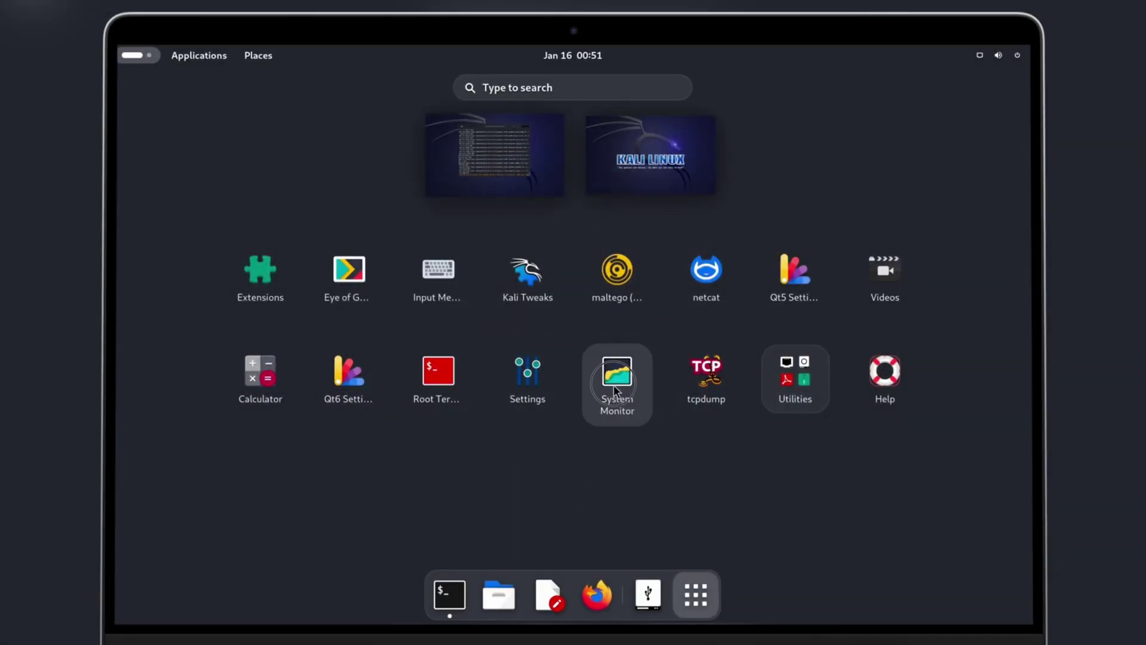
left_click(615, 384)
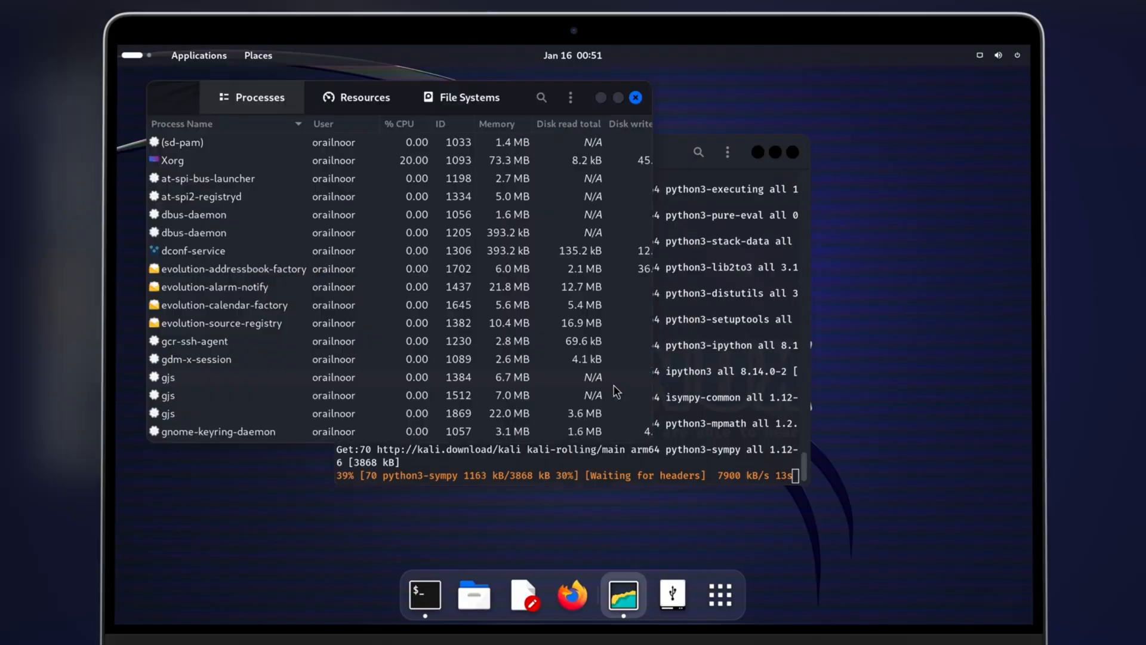
left_click(353, 101)
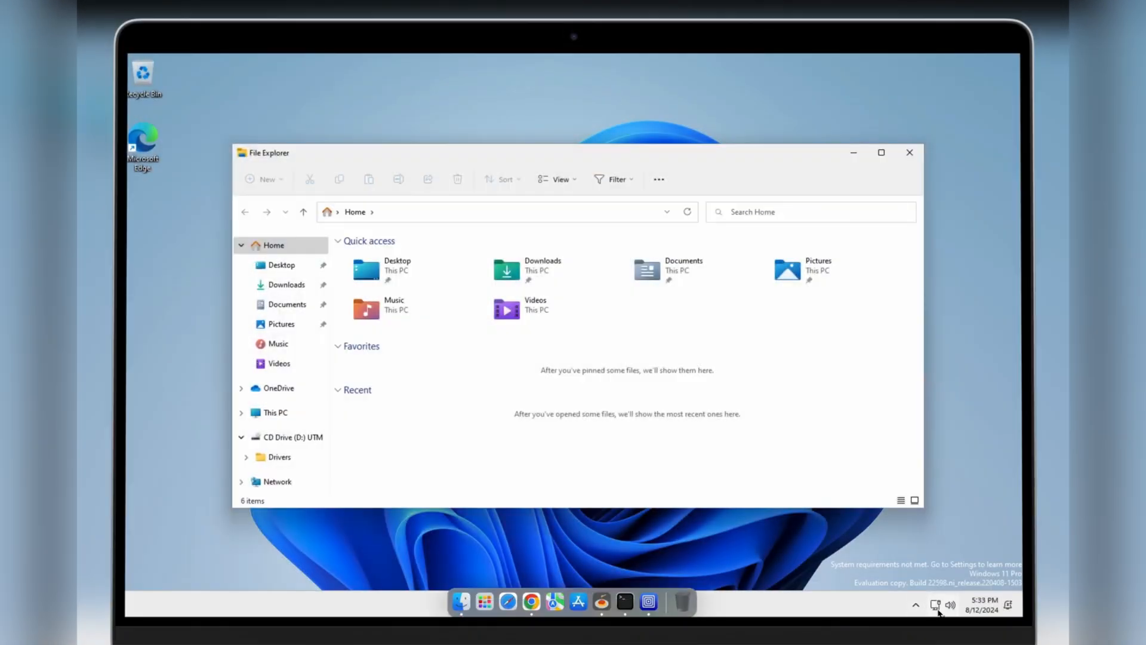
In the Windows 11 VM, show This PC in File Explorer and close the window.
left_click(939, 612)
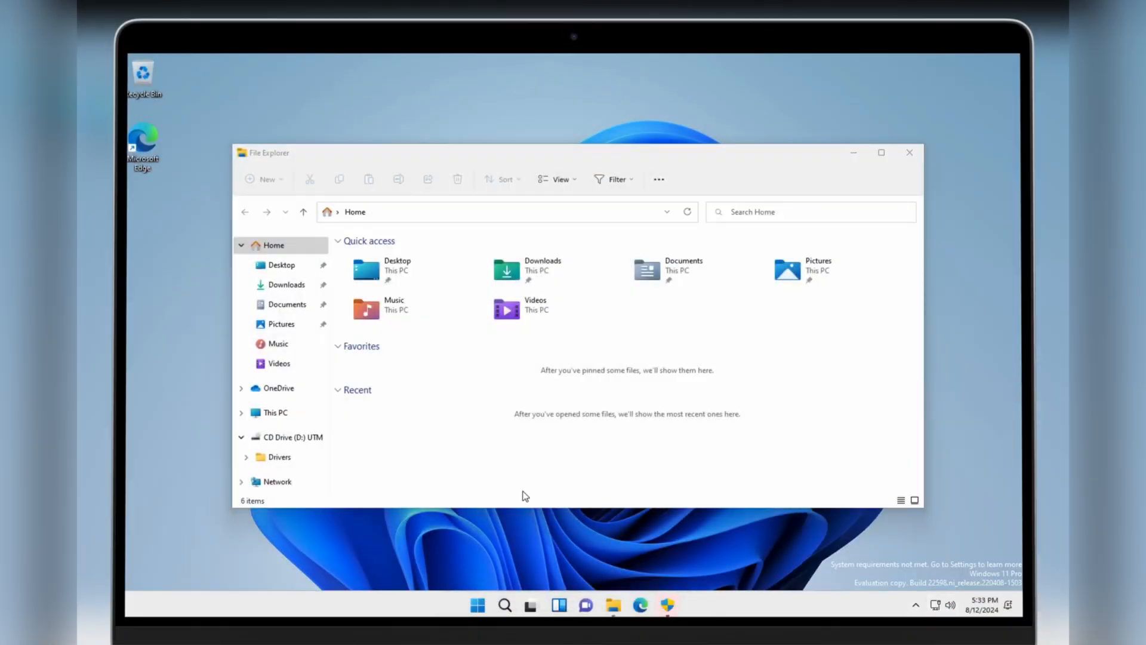
left_click(276, 414)
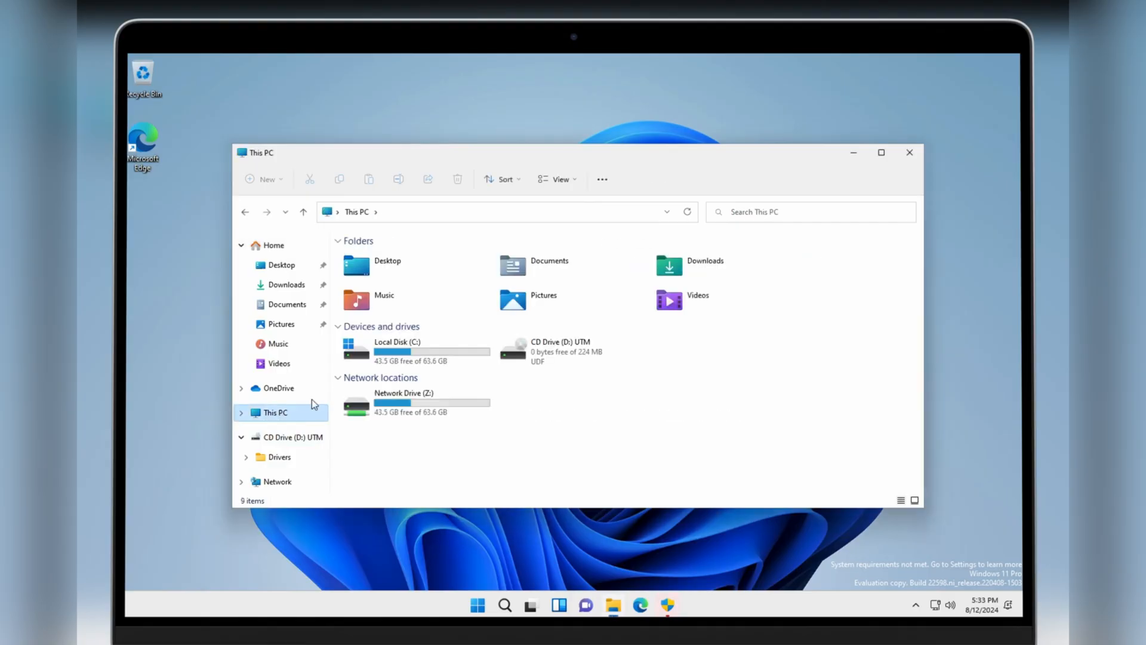
left_click(905, 154)
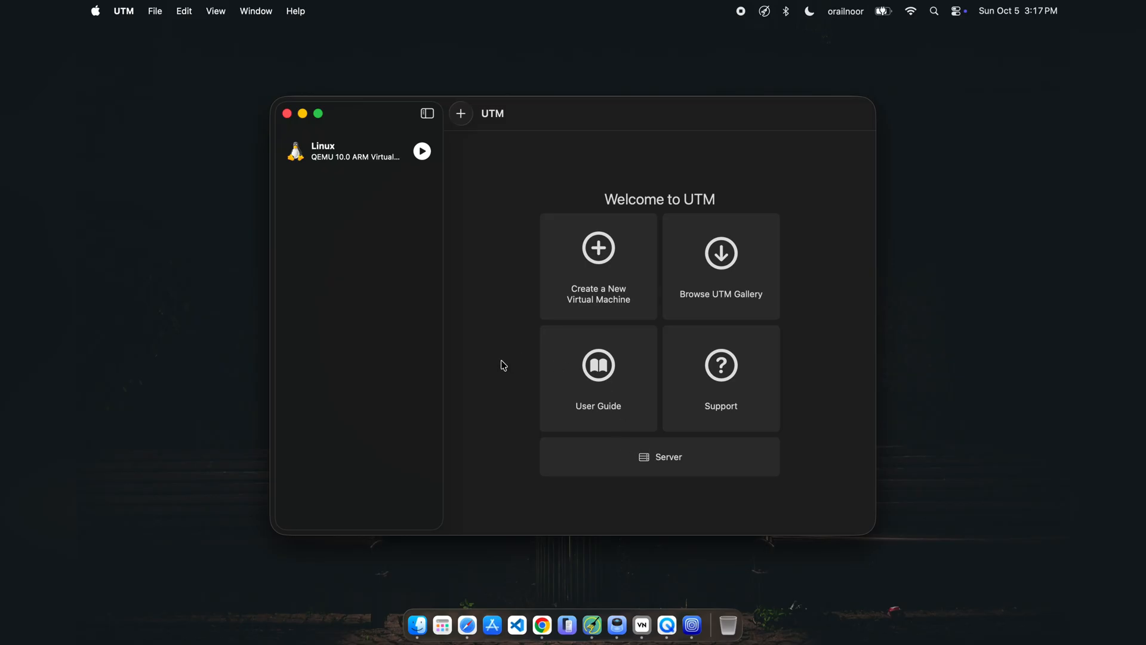
Start creating a new virtual machine from the UTM welcome screen.
left_click(583, 306)
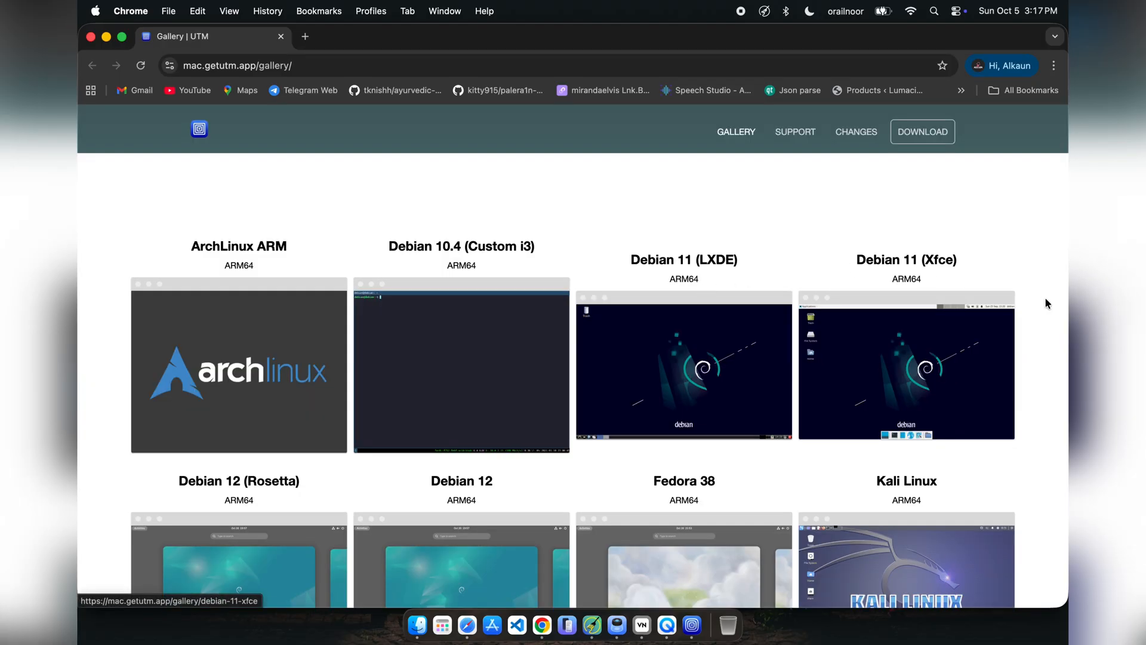
scroll(1042, 318, "down", 2)
scroll(1042, 319, "down", 2)
scroll(1042, 323, "down", 3)
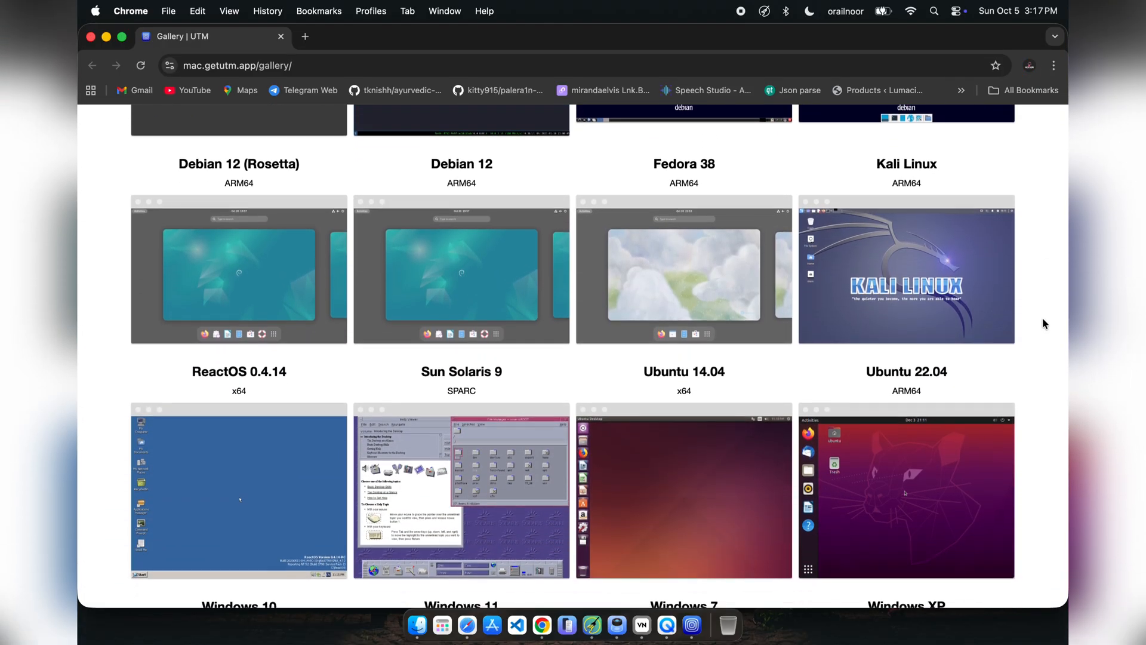
scroll(1043, 323, "down", 2)
scroll(1042, 322, "down", 2)
scroll(1043, 323, "down", 2)
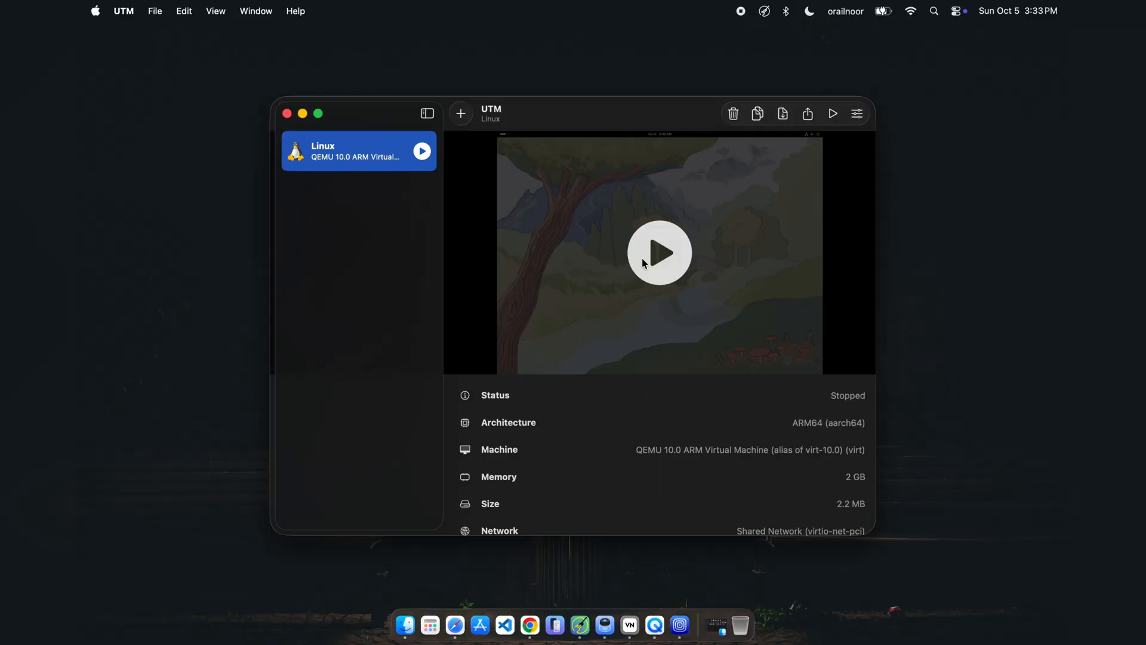
Start the Linux VM and boot the Start Fedora-Workstation-Live GRUB entry.
left_click(659, 252)
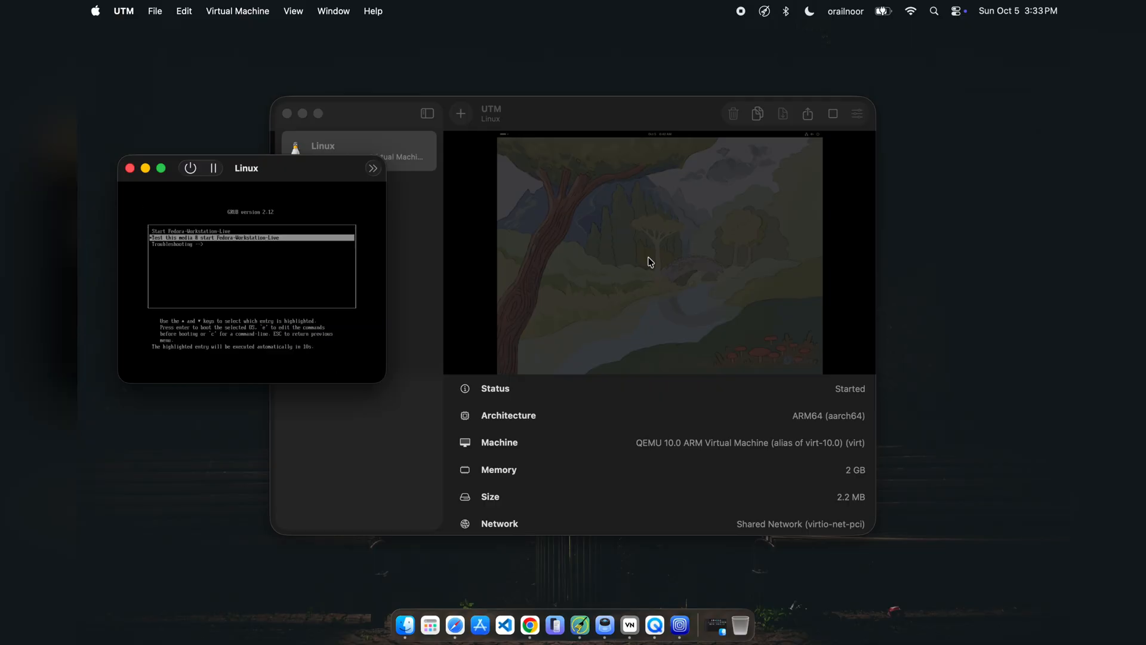
key("Up")
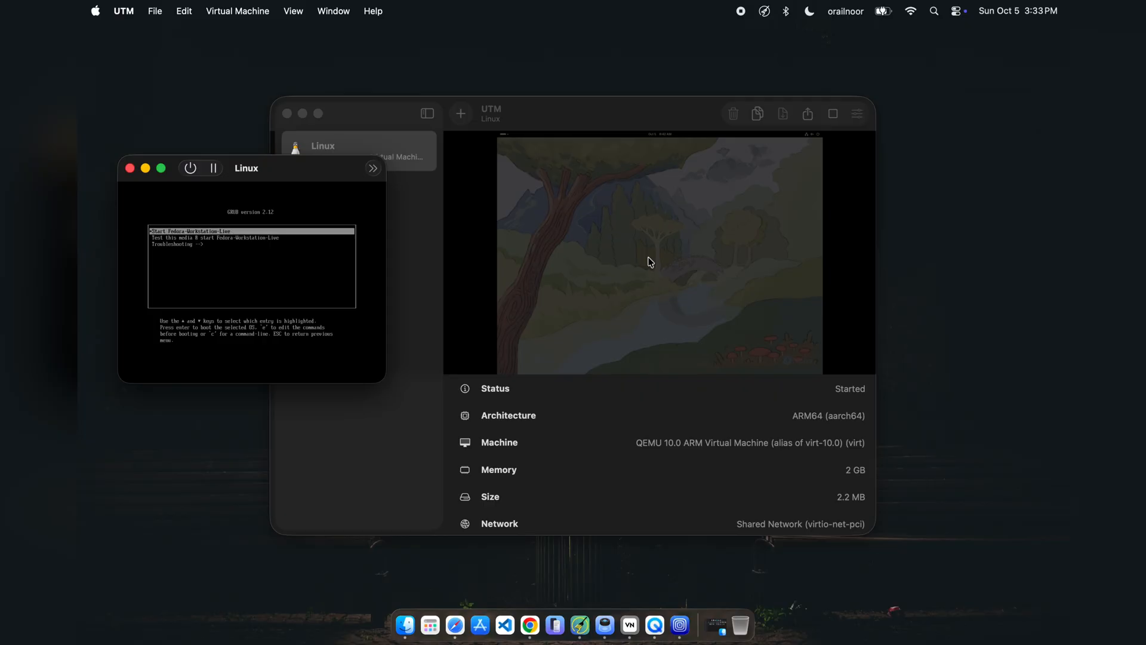
key("Return")
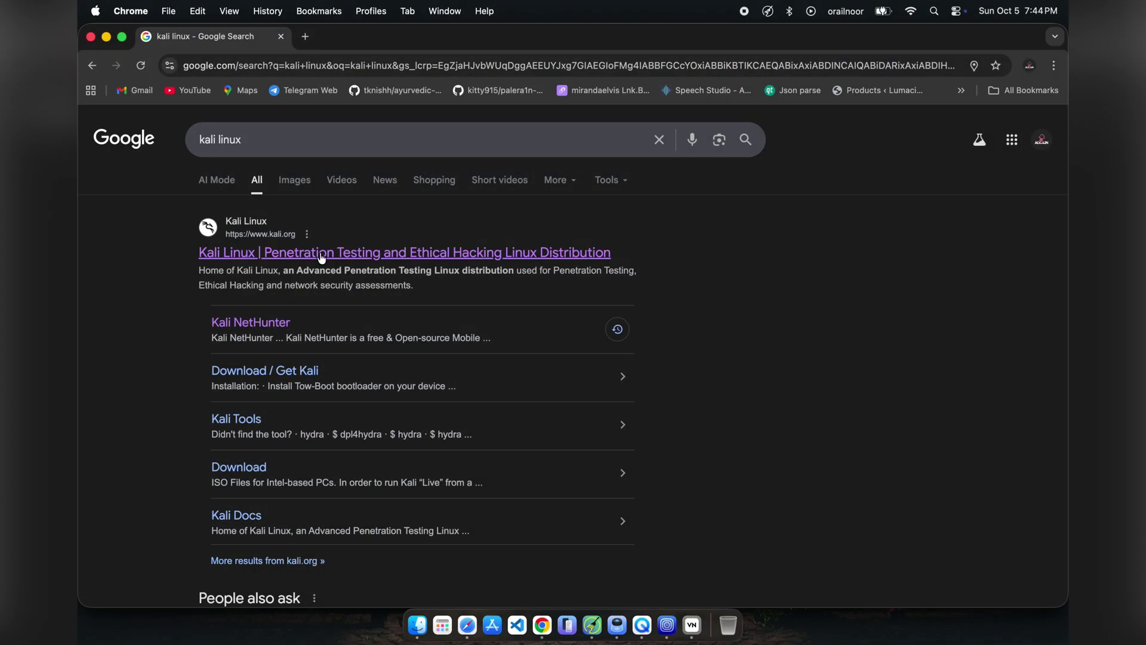
From kali.org, download the Apple Silicon (ARM64) installer image.
left_click(321, 253)
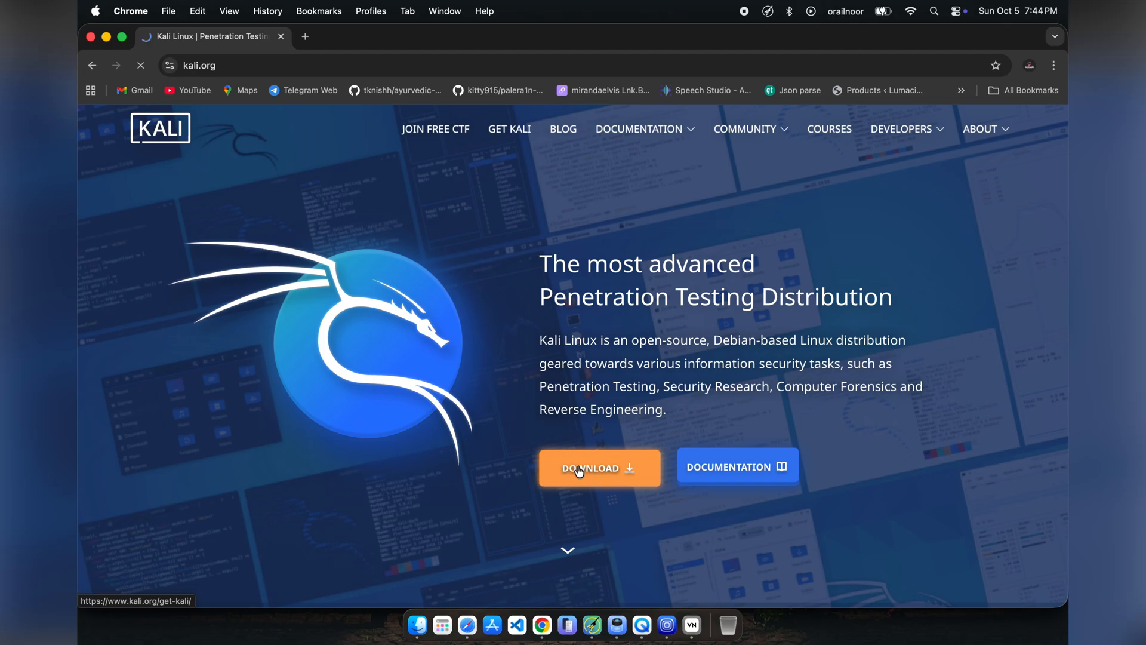
left_click(577, 469)
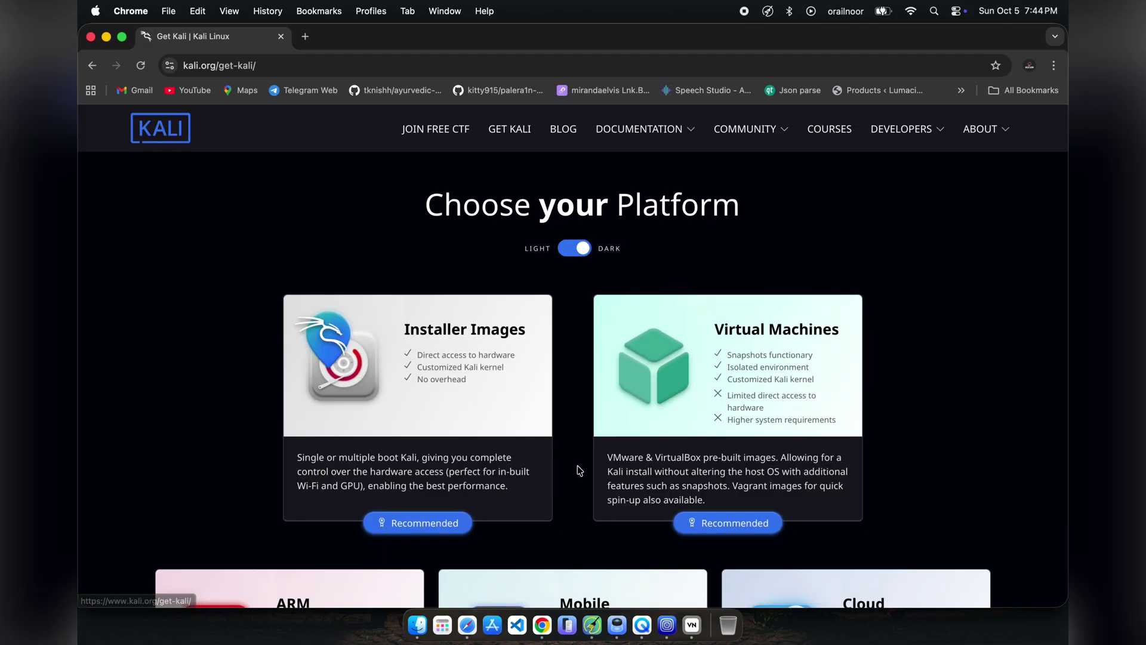
left_click(412, 518)
left_click(640, 558)
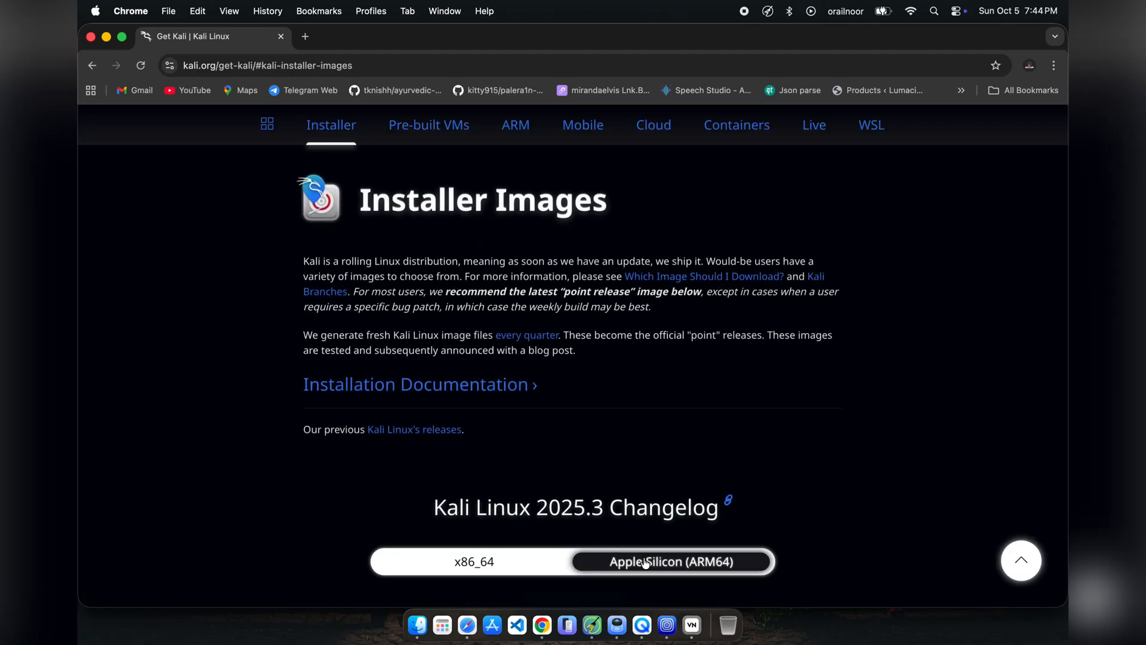
scroll(858, 512, "down", 3)
scroll(858, 512, "down", 2)
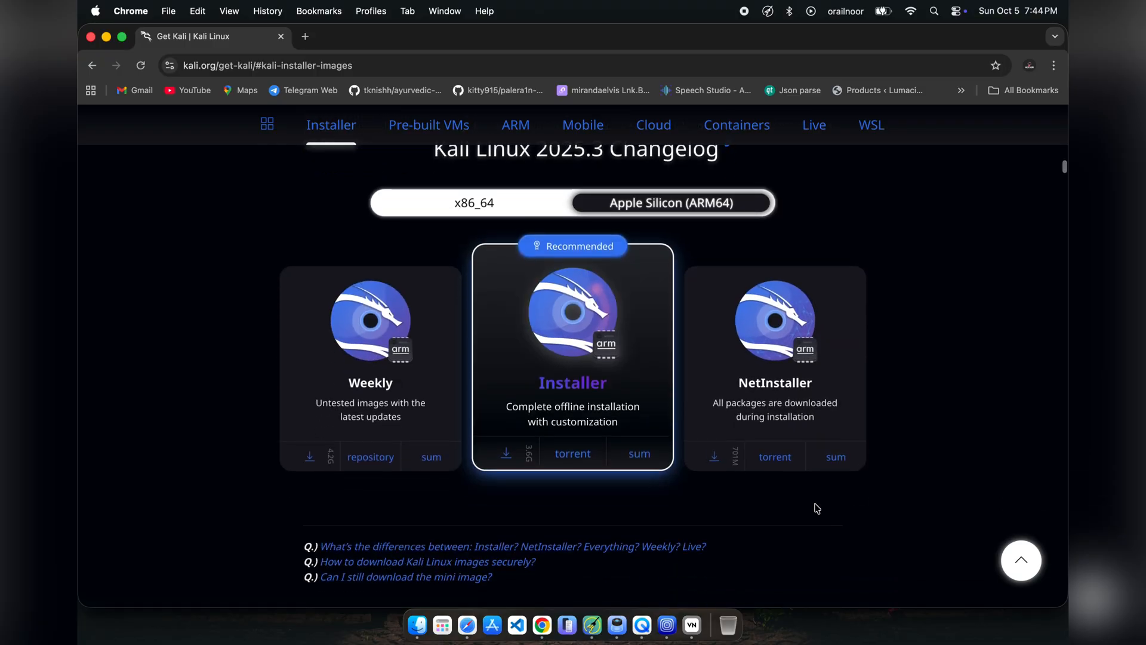
left_click(507, 454)
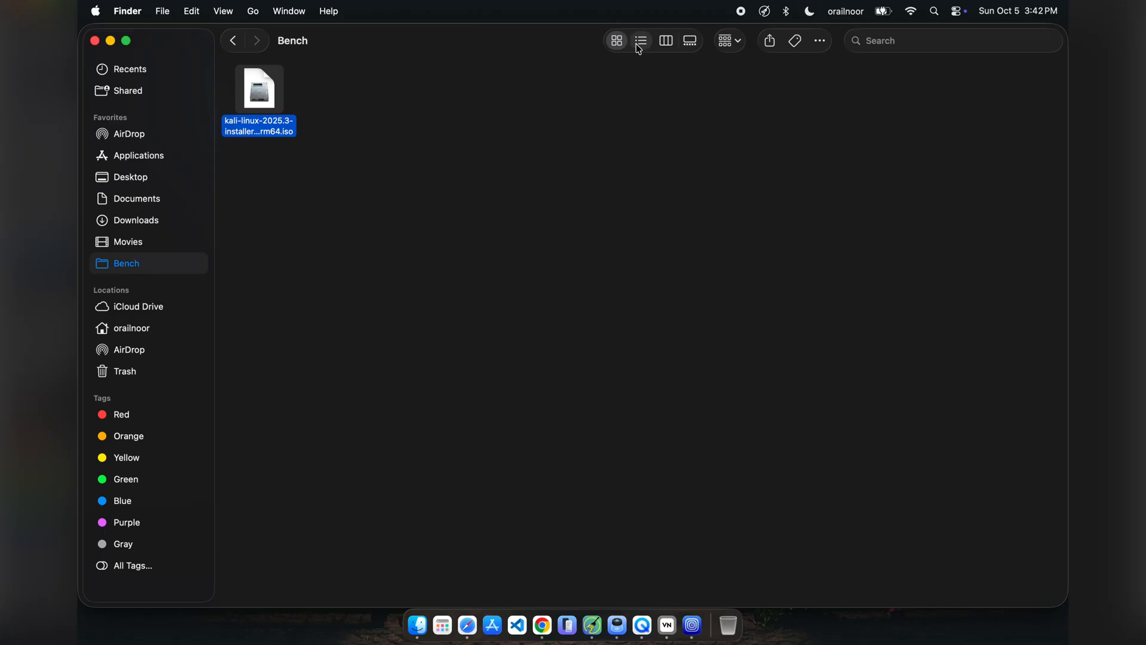
Show the Bench folder as a list and select kali-linux-2025.3-installer-arm64.iso.
left_click(641, 40)
left_click(292, 147)
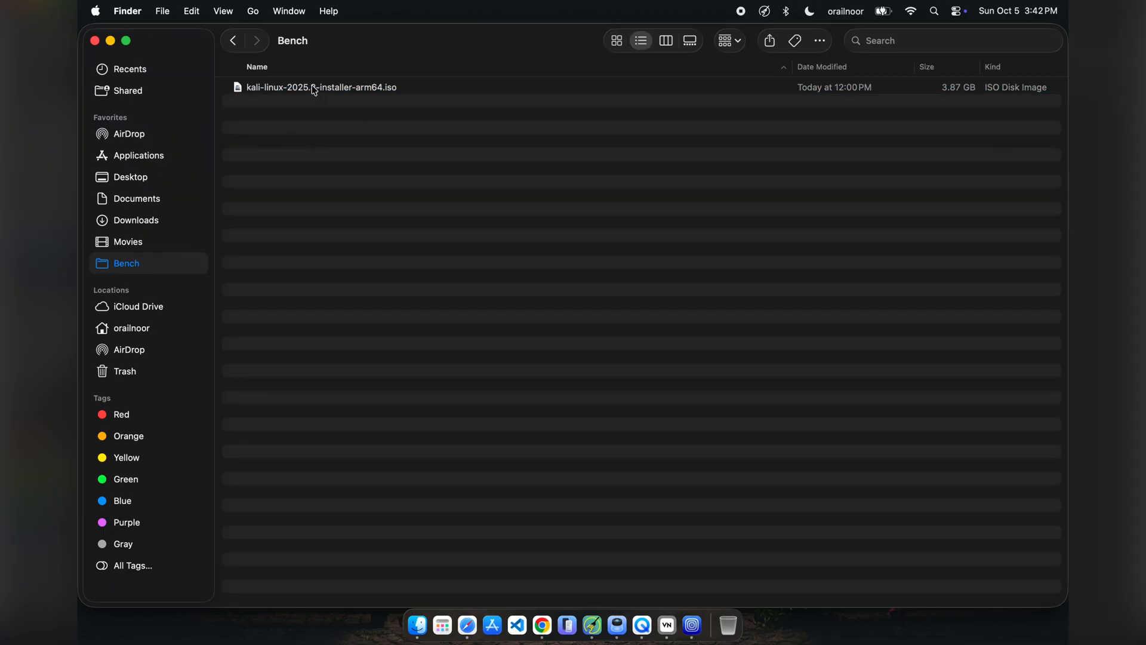
left_click(370, 94)
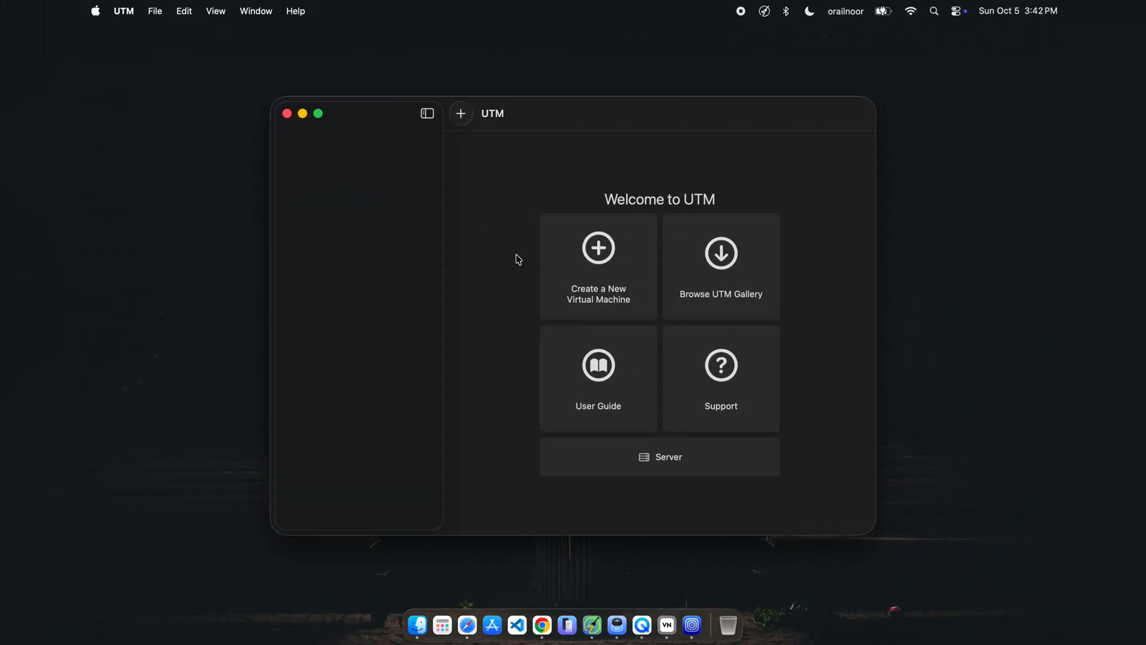
Begin a new VM using native virtualization with Linux as the guest system.
left_click(609, 271)
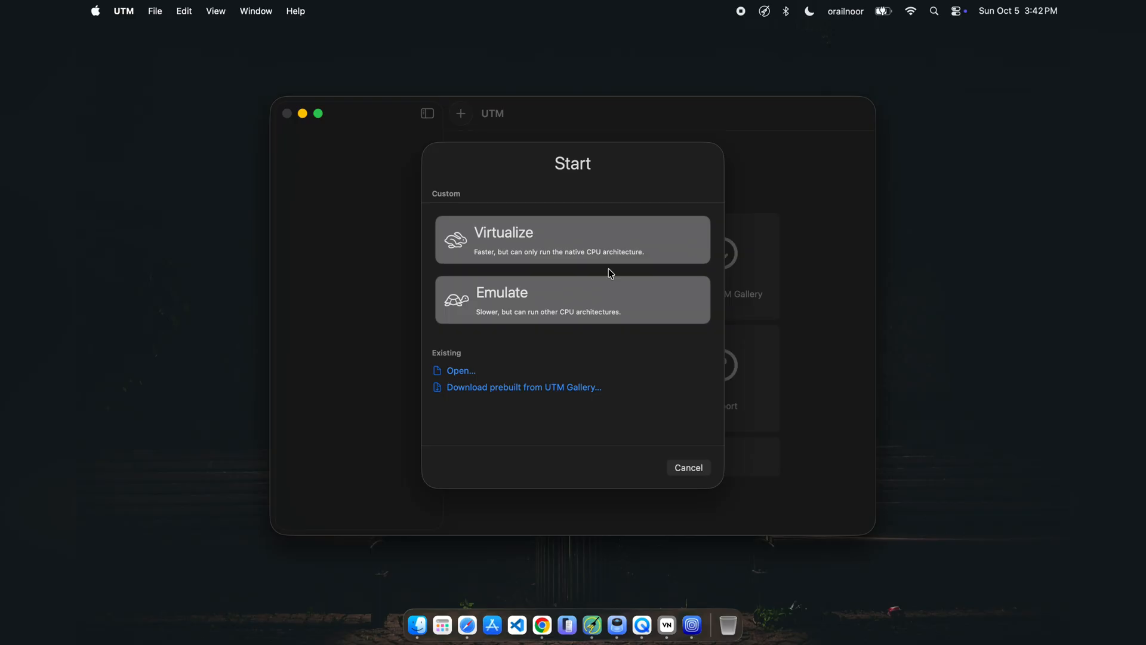
left_click(569, 247)
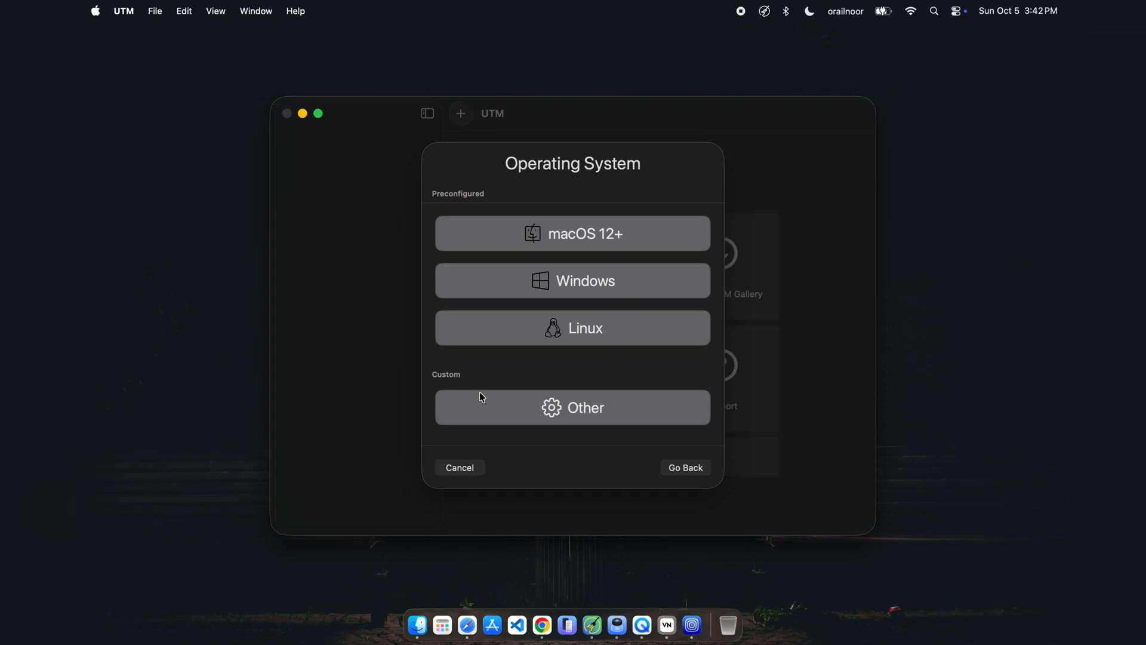
left_click(584, 331)
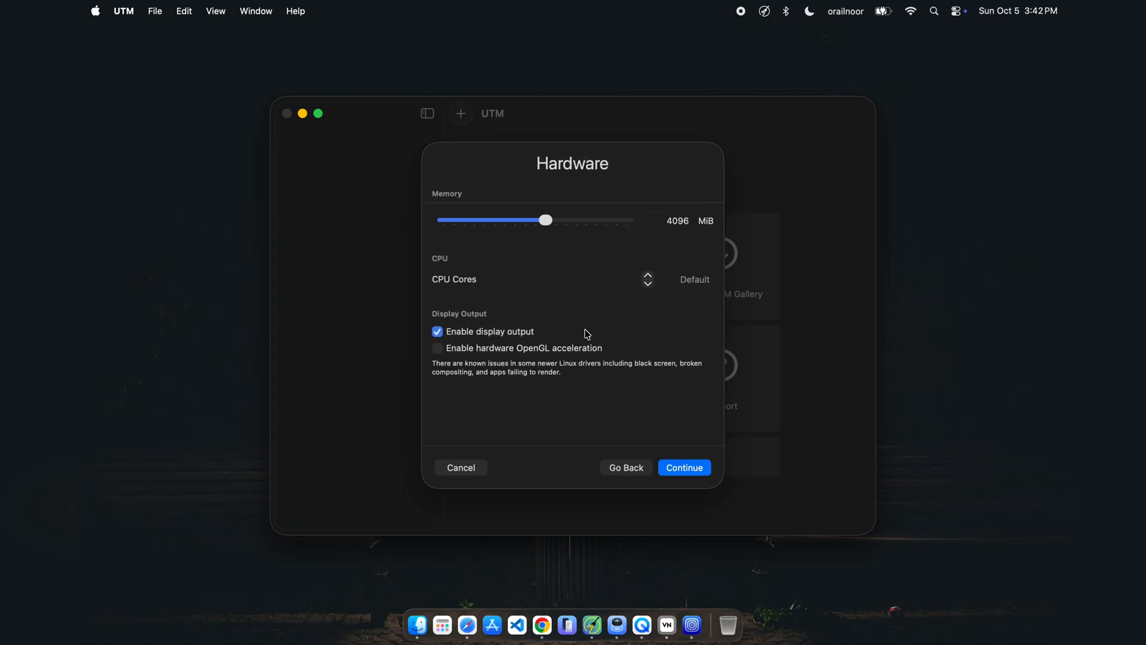
Set memory to 2048 MiB, enable hardware OpenGL acceleration and continue.
left_click_drag(545, 221, 528, 223)
left_click(437, 349)
left_click(686, 468)
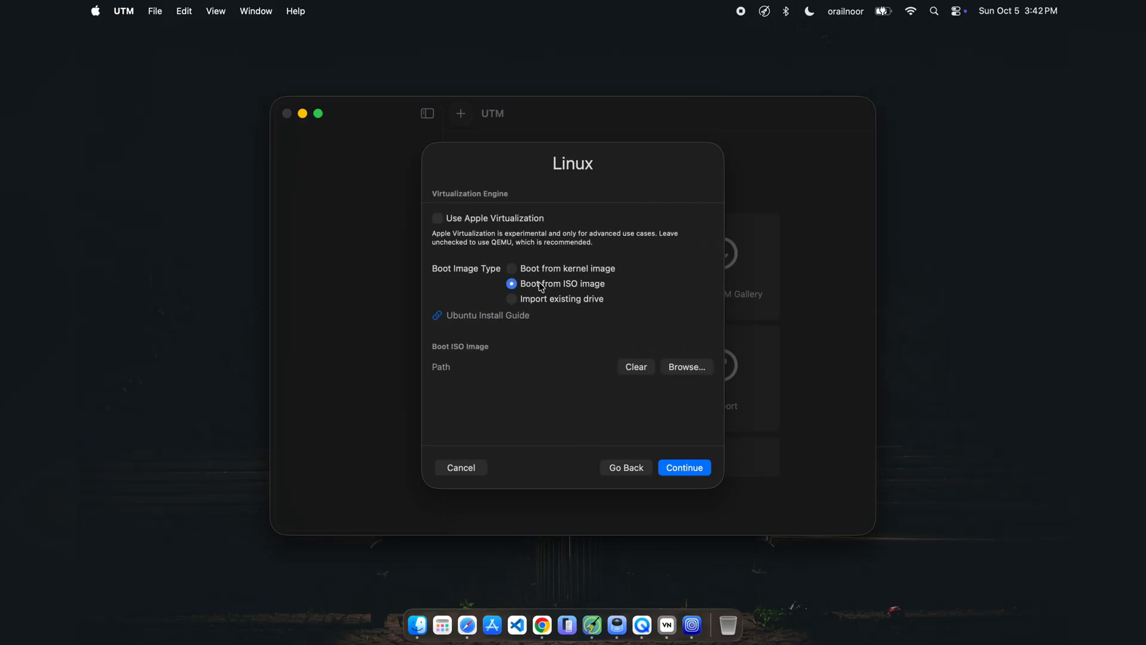
Attach kali-linux-2025.3-installer-arm64.iso from Bench as the boot ISO image.
left_click(670, 370)
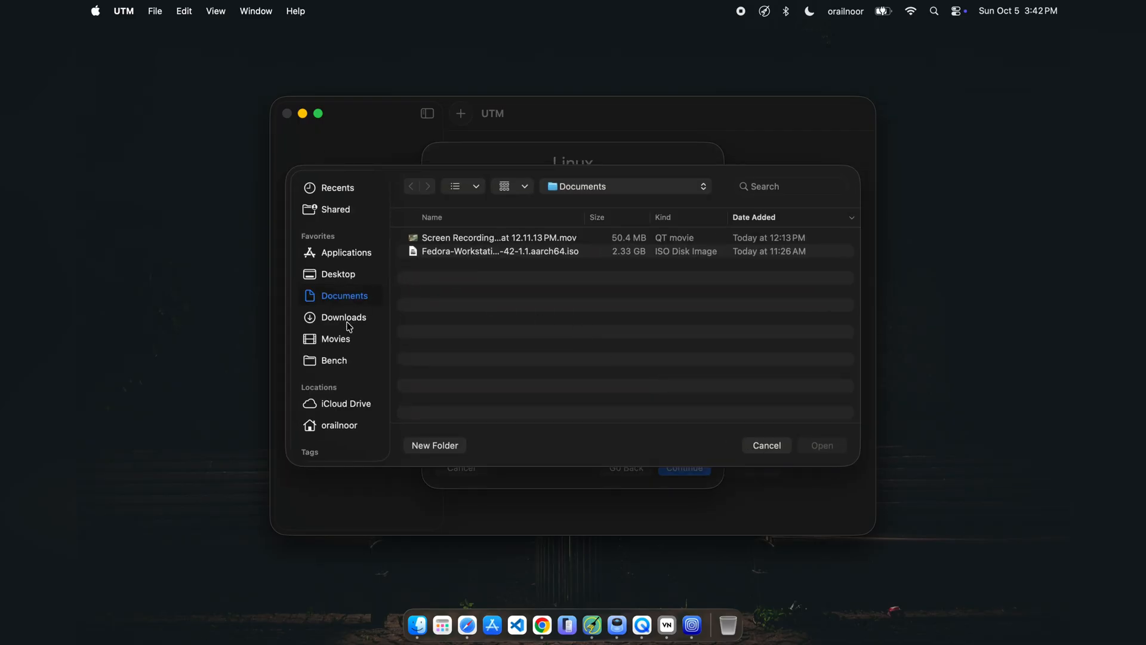
left_click(334, 361)
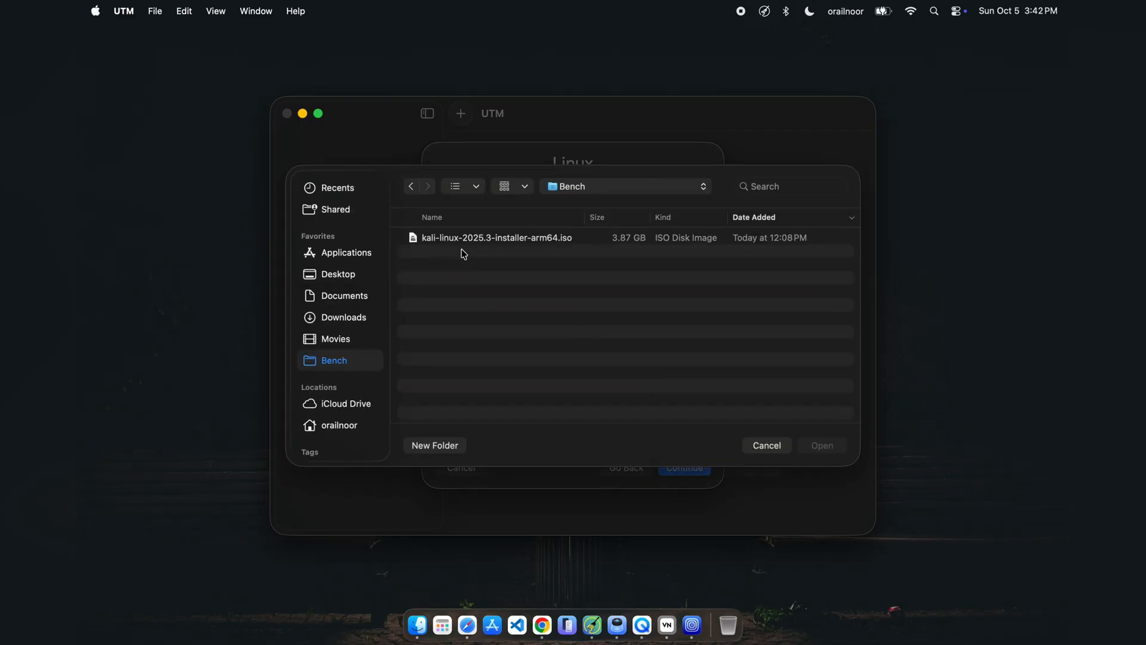
double_click(478, 238)
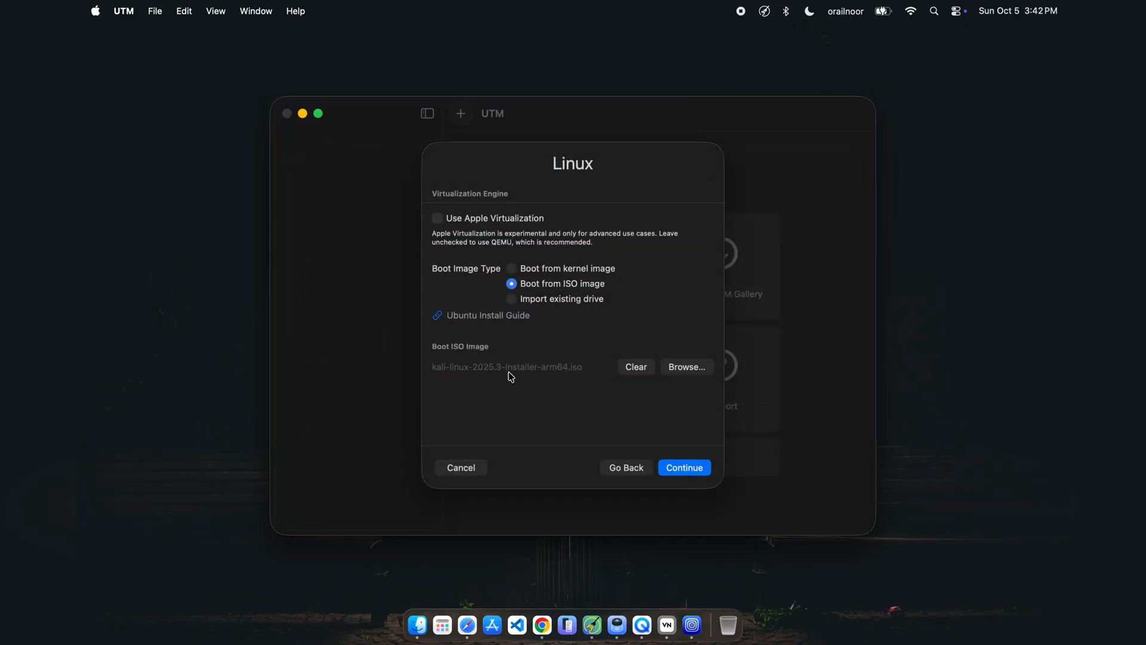
Give the VM a 15 GiB drive.
left_click(684, 468)
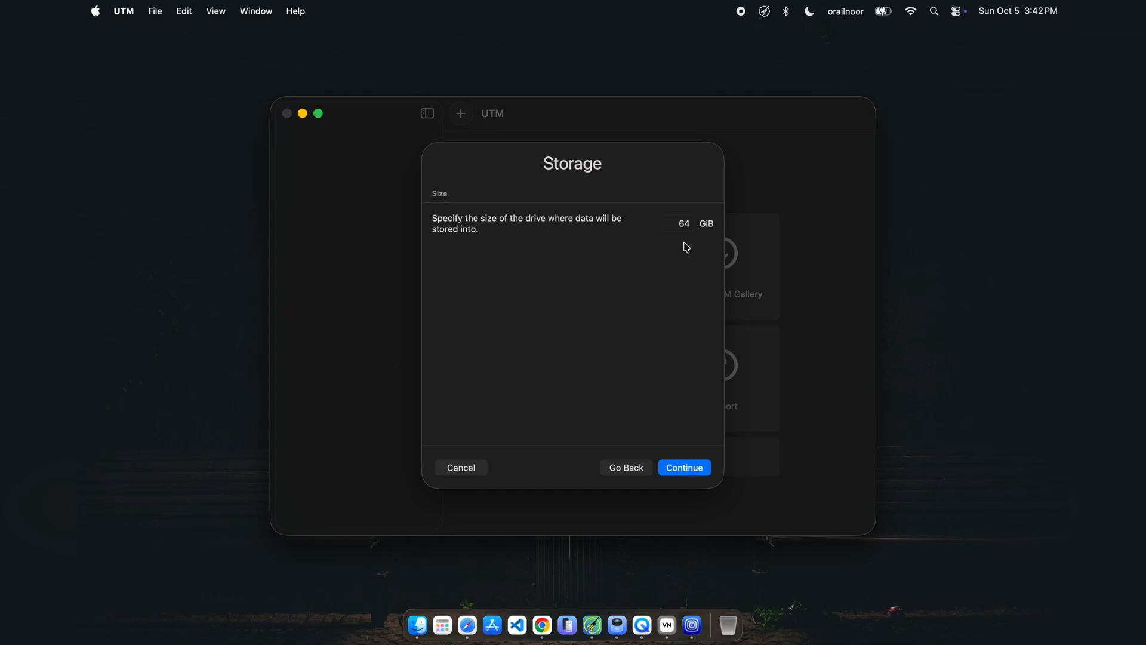
left_click(685, 230)
type("15")
left_click(687, 467)
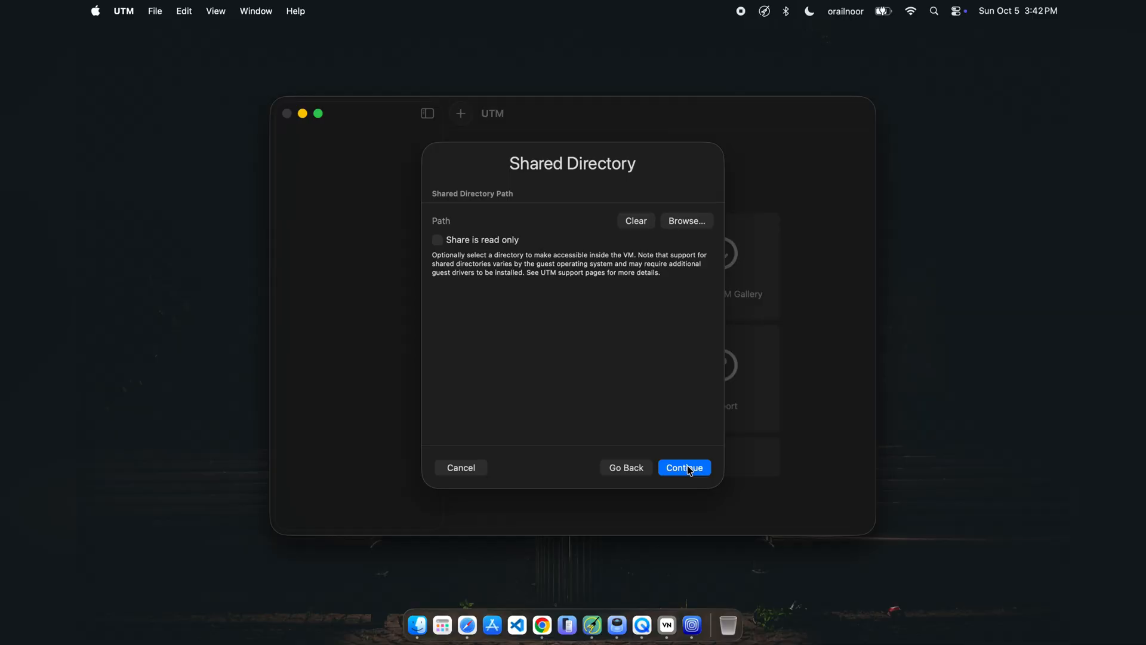
Share the Bench folder with the VM.
left_click(694, 217)
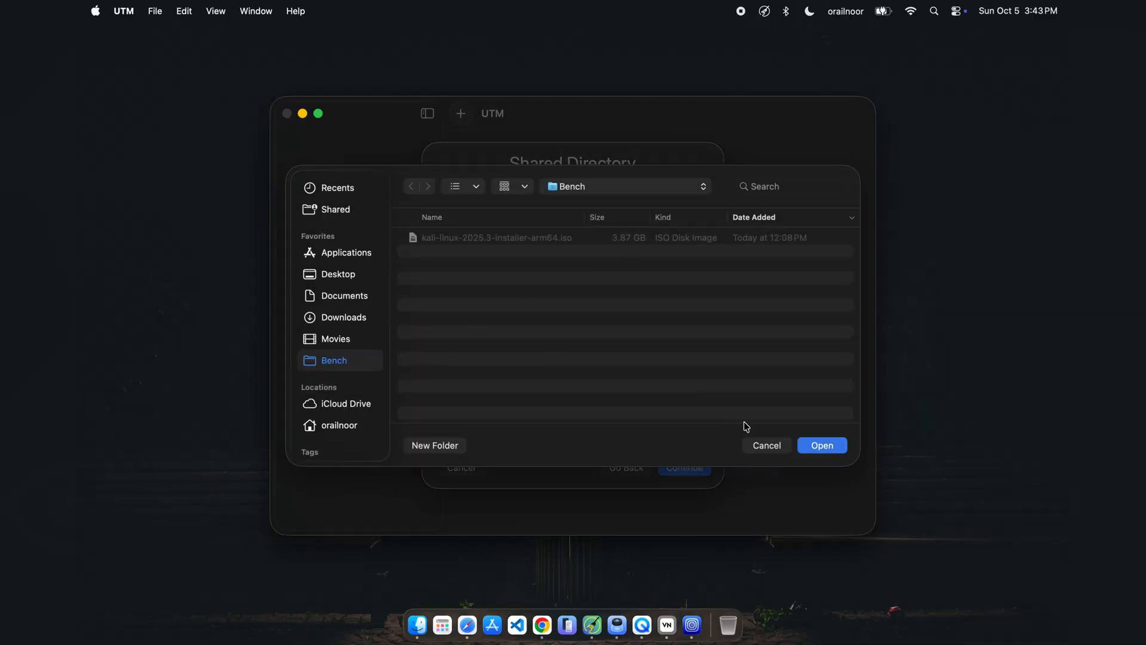
left_click(822, 447)
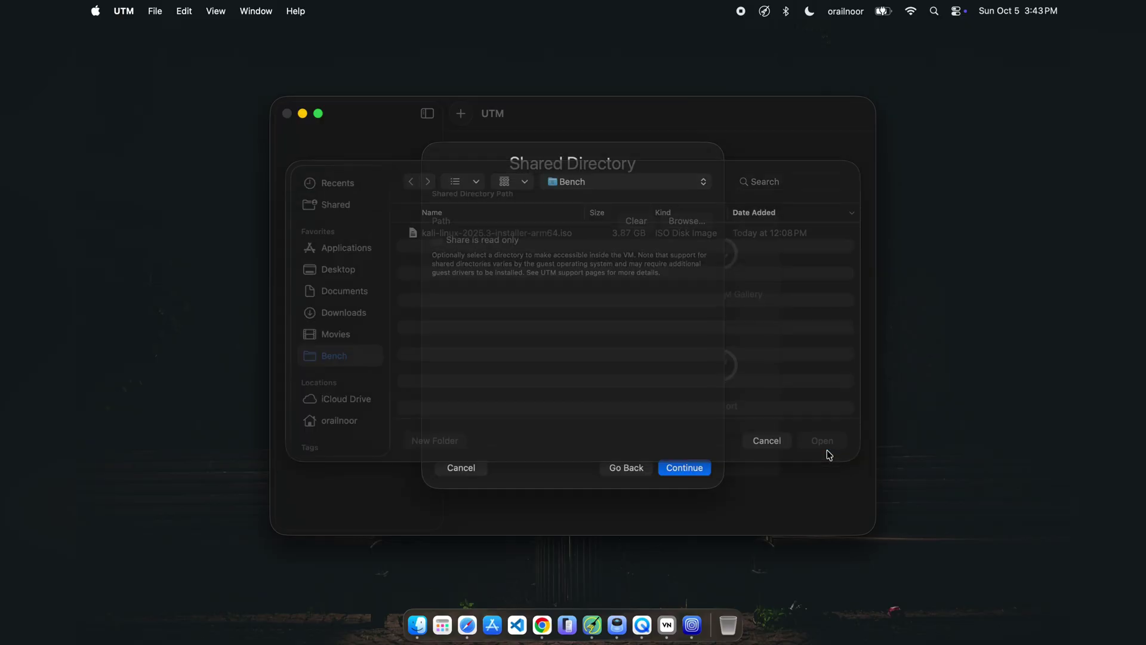
Name the VM kali on the summary page and save it.
left_click(691, 472)
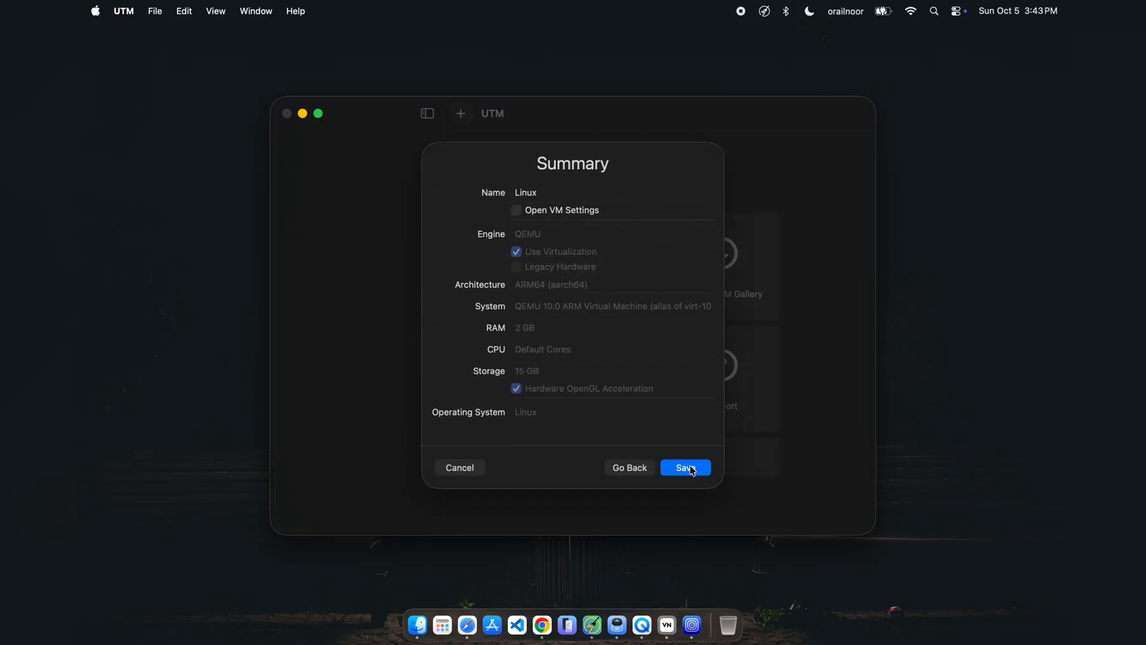
left_click(543, 192)
type("kali")
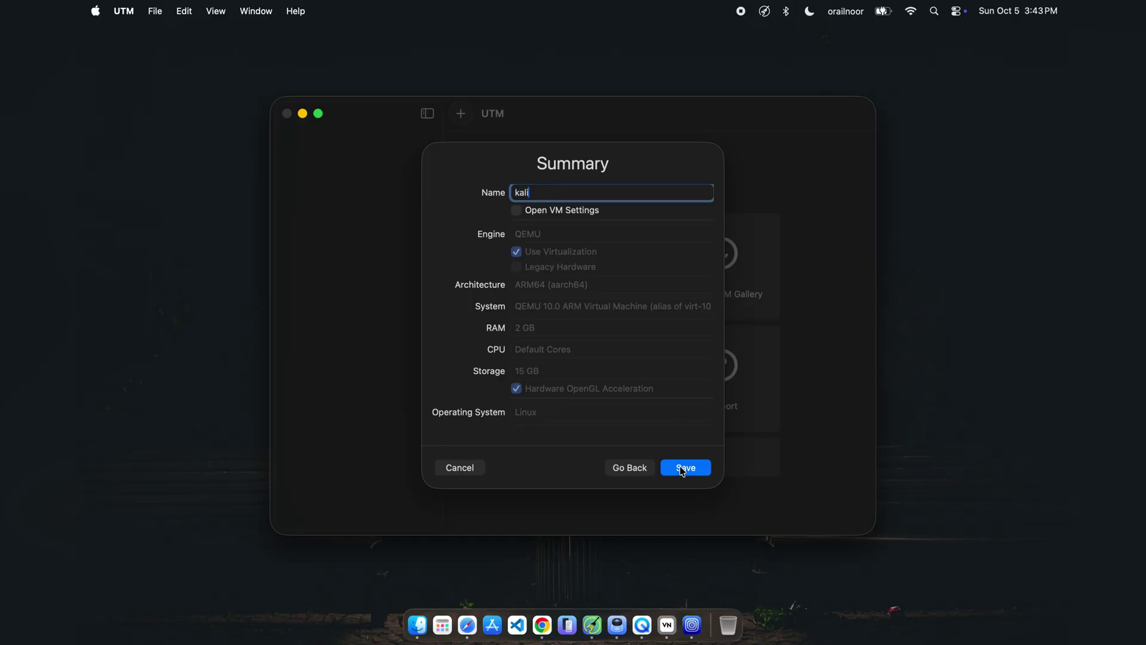
left_click(681, 467)
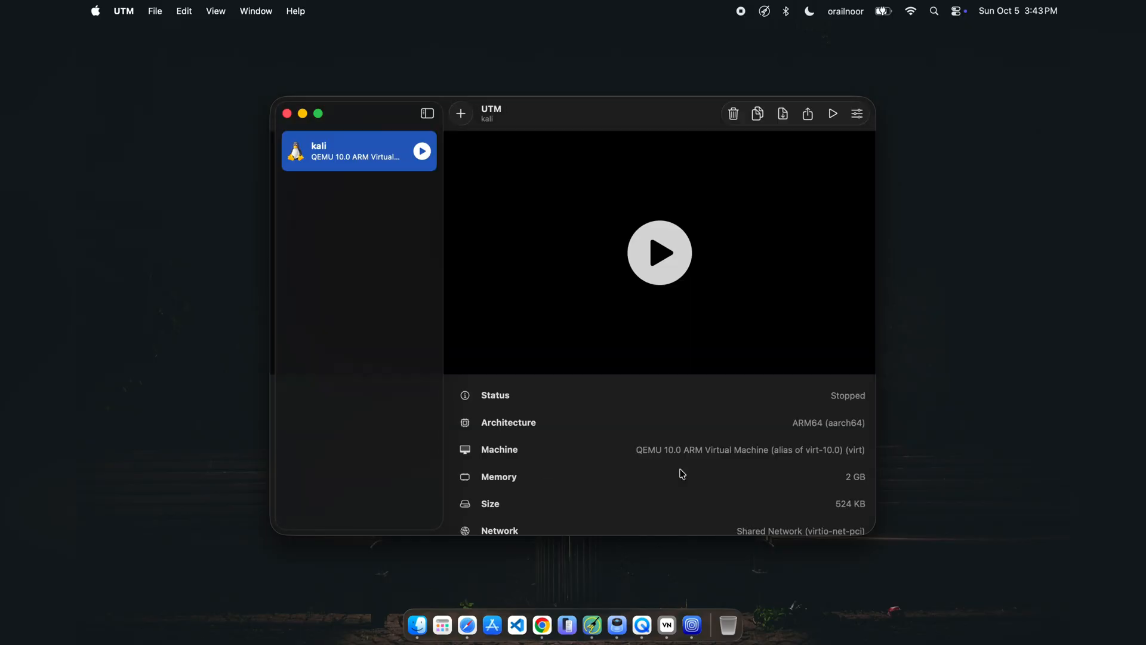
Start the kali VM and move its window toward the screen centre.
left_click(662, 253)
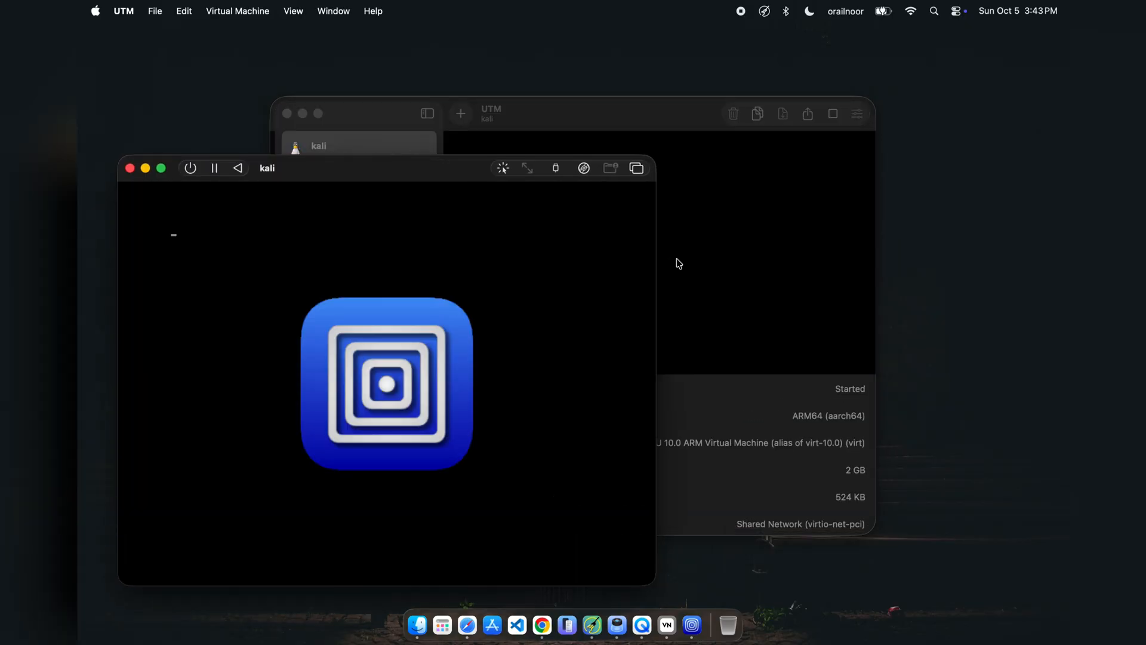
left_click_drag(407, 166, 516, 105)
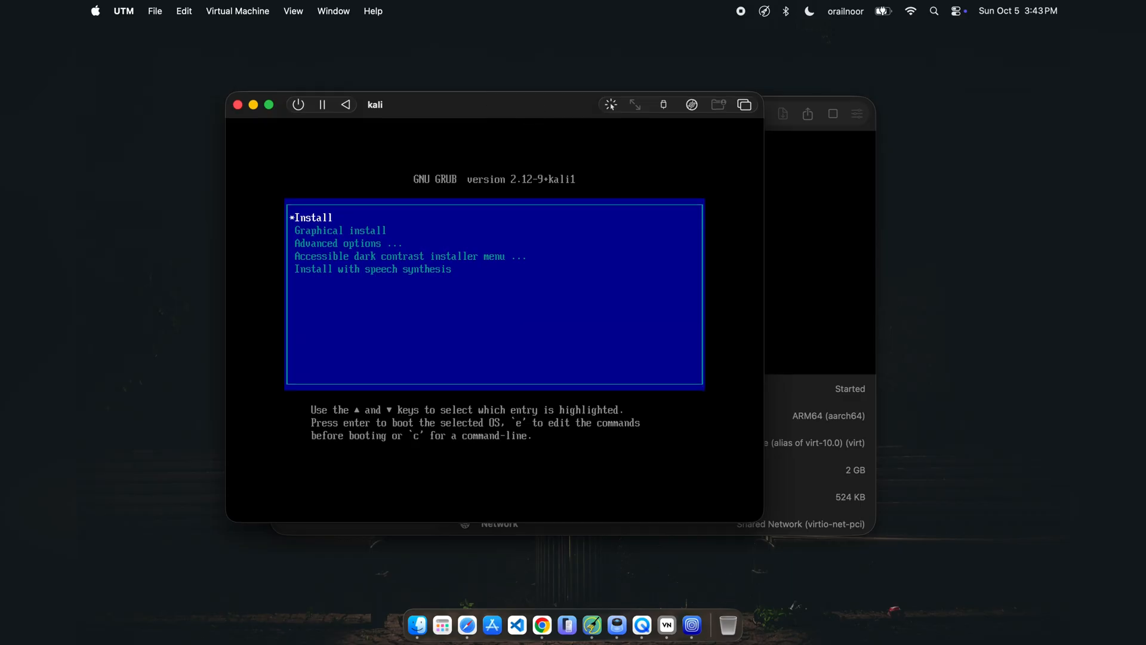
Highlight graphical install in GRUB, then show the VM's CD/DVD drive options.
key("Down")
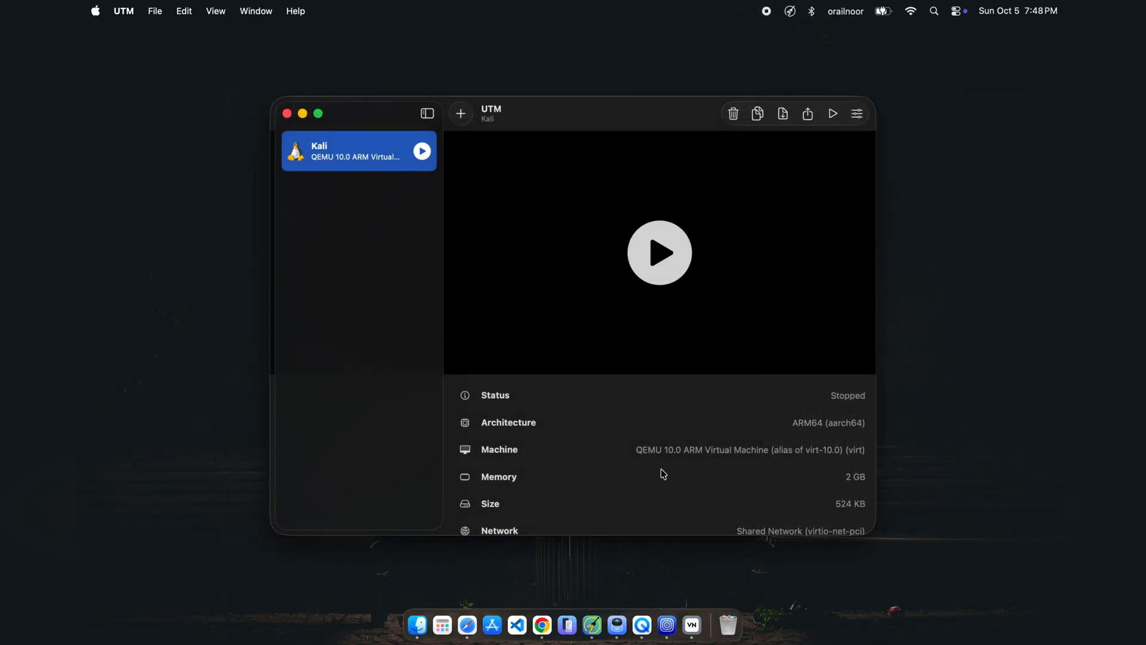
scroll(661, 468, "down", 5)
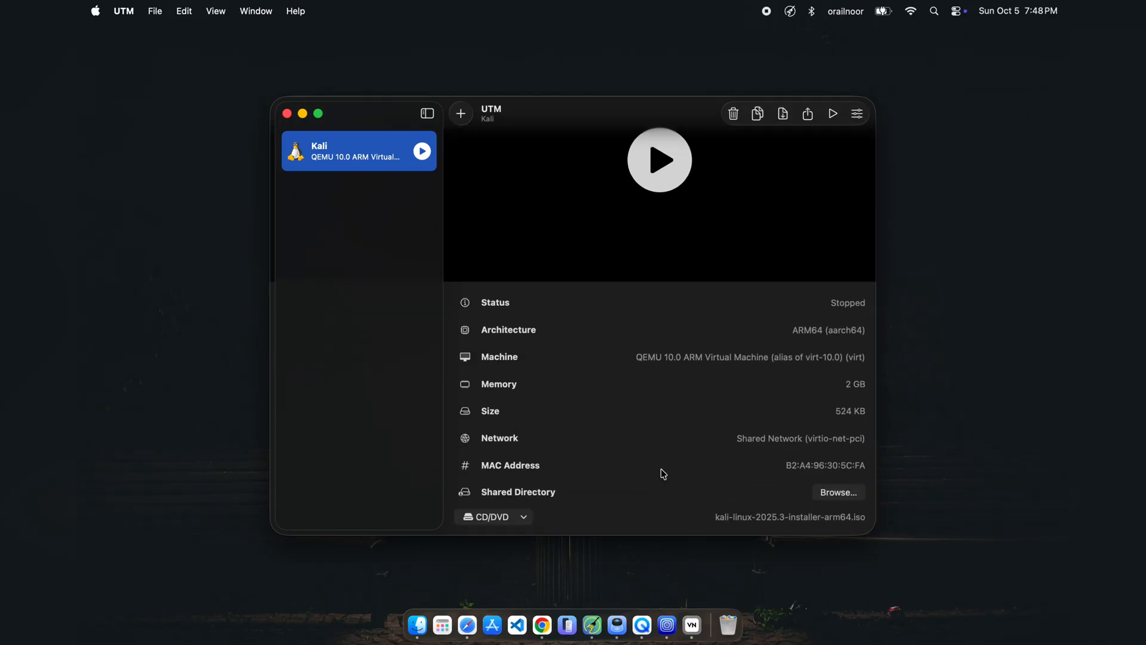
left_click(517, 518)
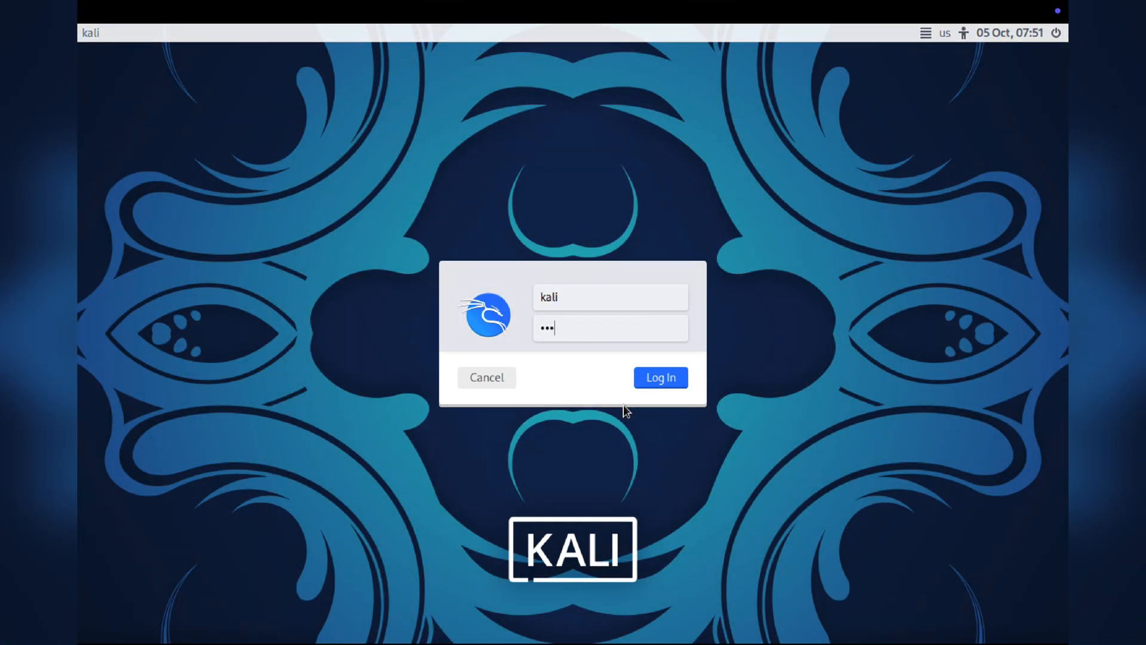
type("i")
Log in as kali and bring up the applications menu.
key("Return")
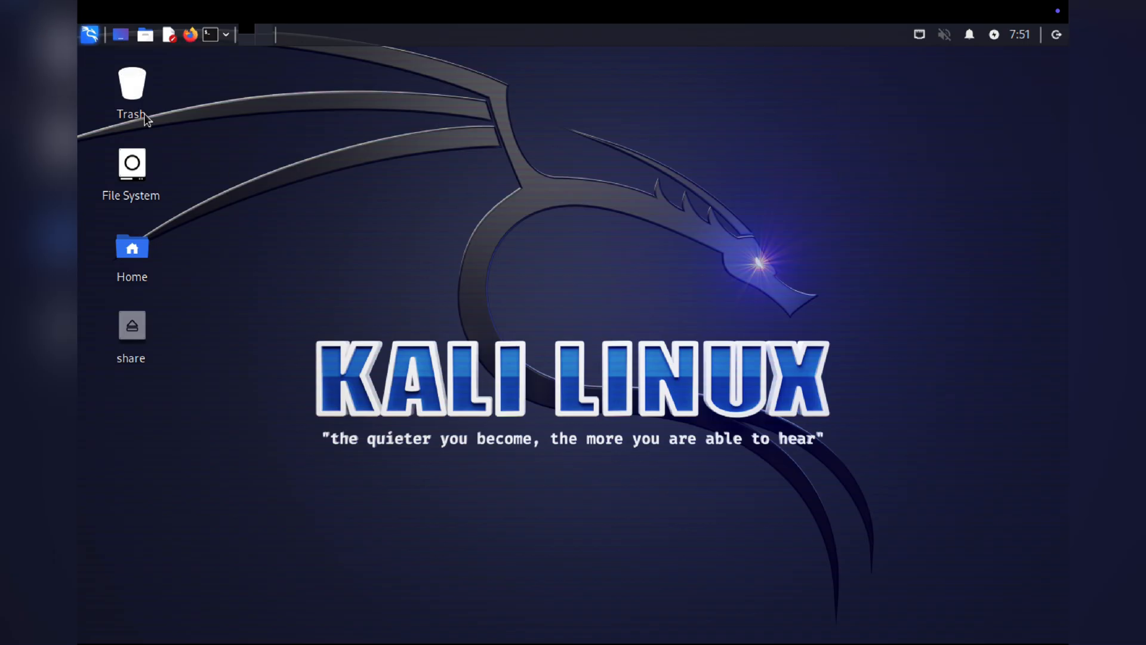
left_click(91, 34)
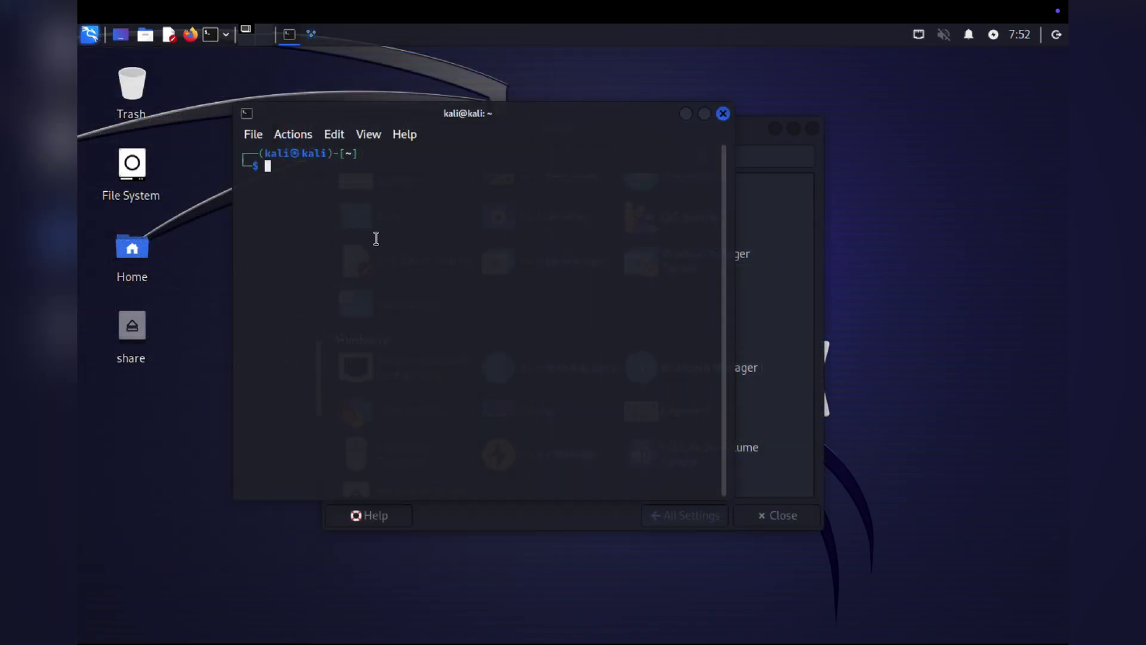
type("sudo apt ")
type("install neofetch")
Run sudo apt install neofetch and supply the sudo password.
key("Return")
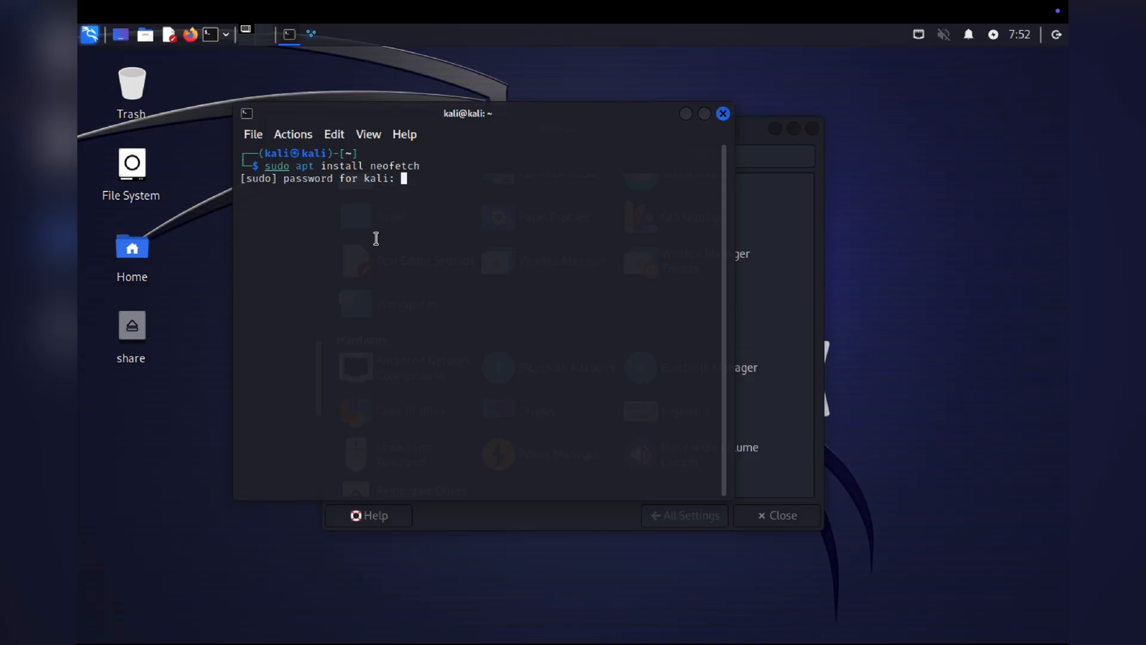
key("Return")
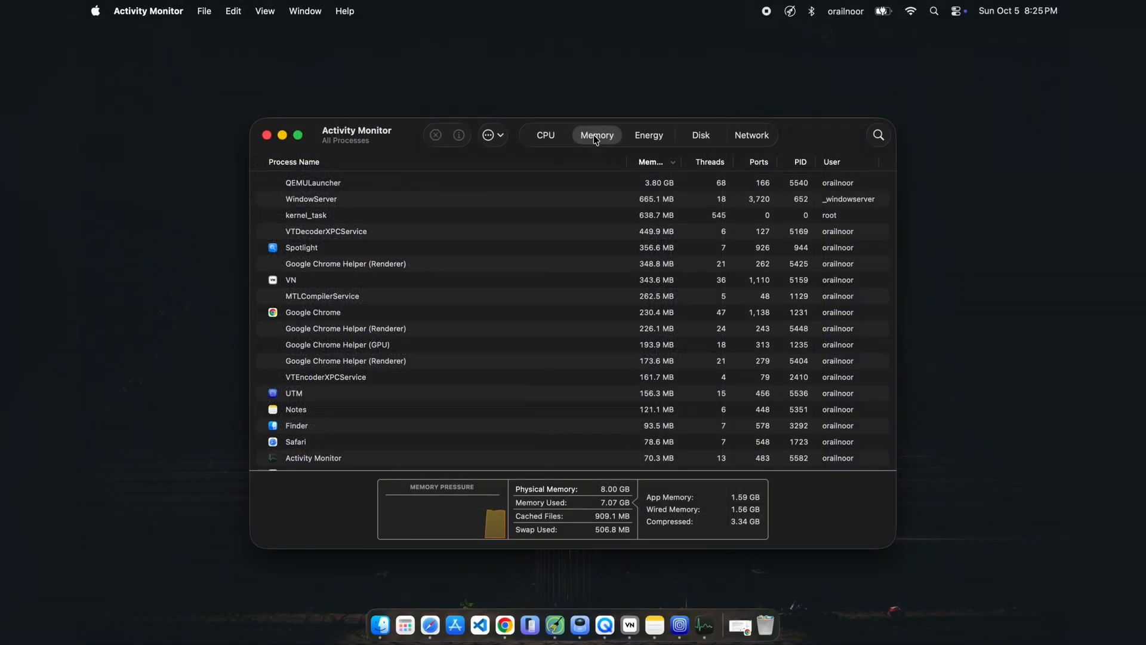
Switch Activity Monitor to the CPU view, listing processes by CPU use (about 86% idle).
left_click(551, 137)
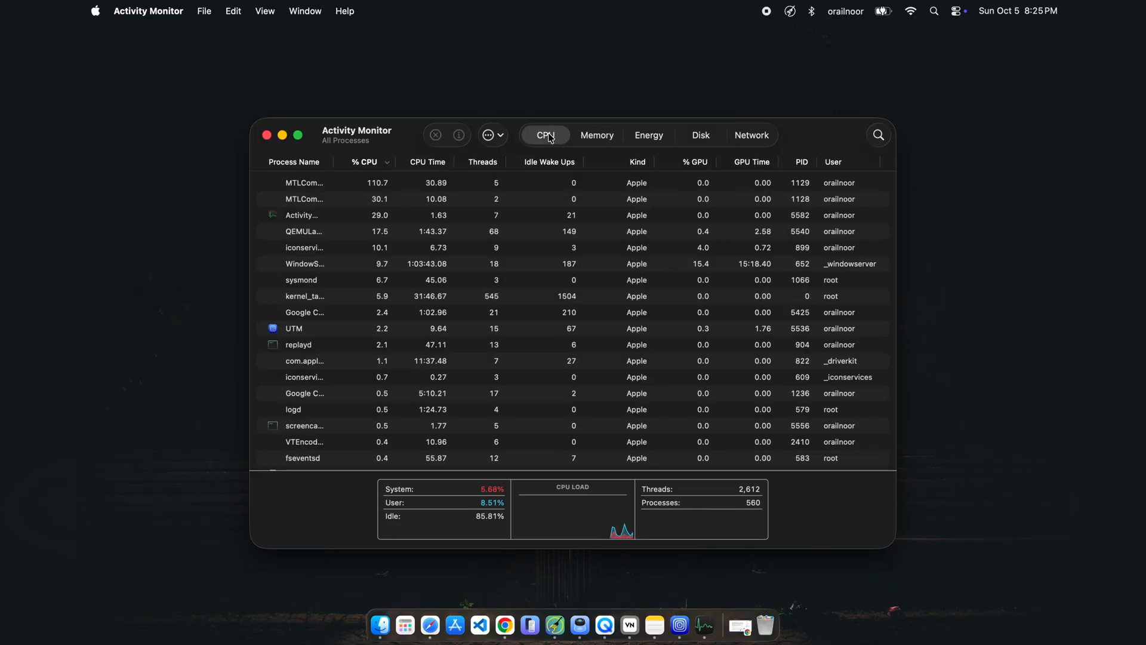